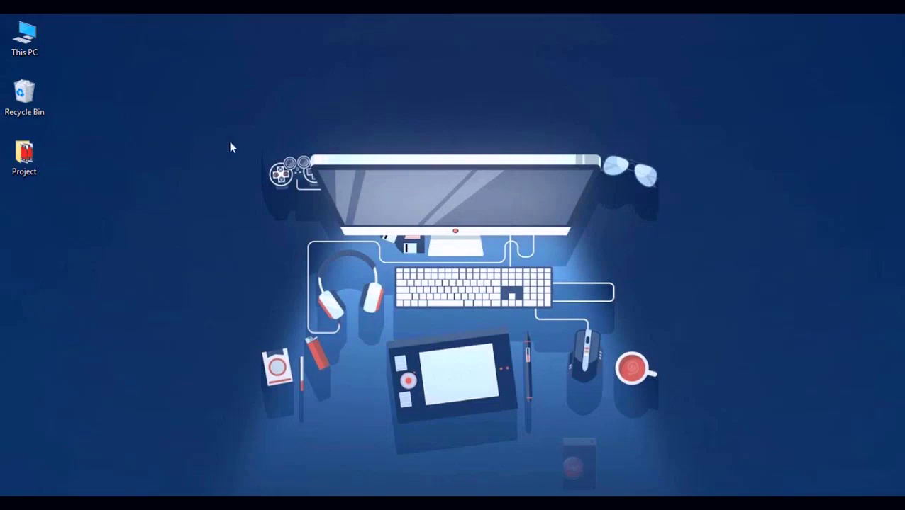
Add a new folder on the desktop named 'Vegas Pro 15'
{"action": "right_click", "coordinate": [296, 74]}
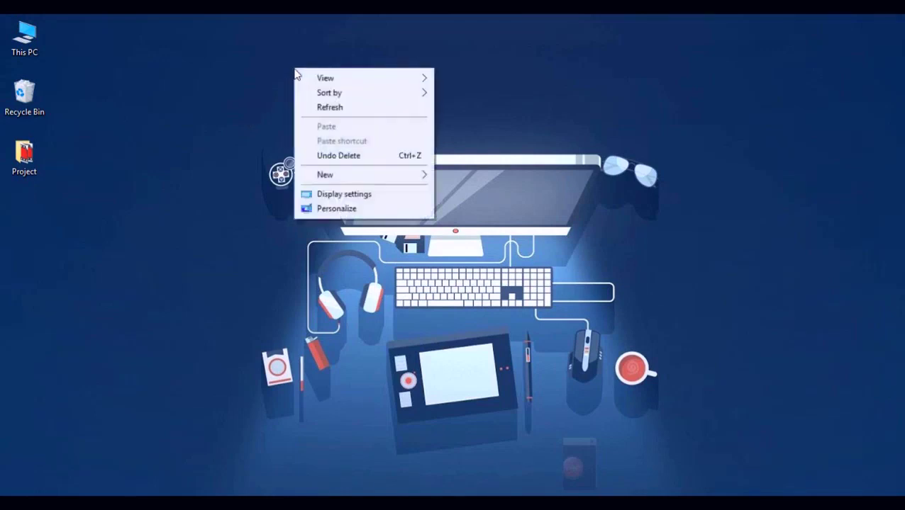
{"action": "mouse_move", "coordinate": [367, 183]}
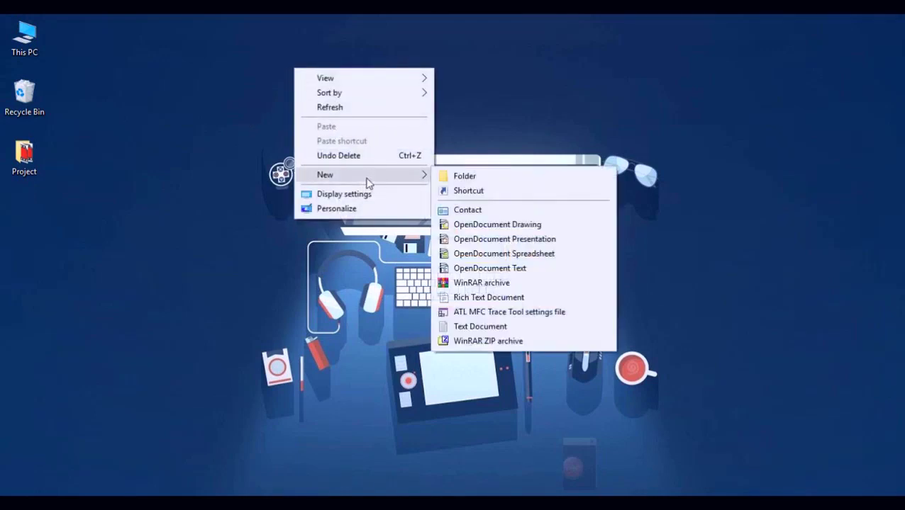
{"action": "left_click", "coordinate": [469, 177]}
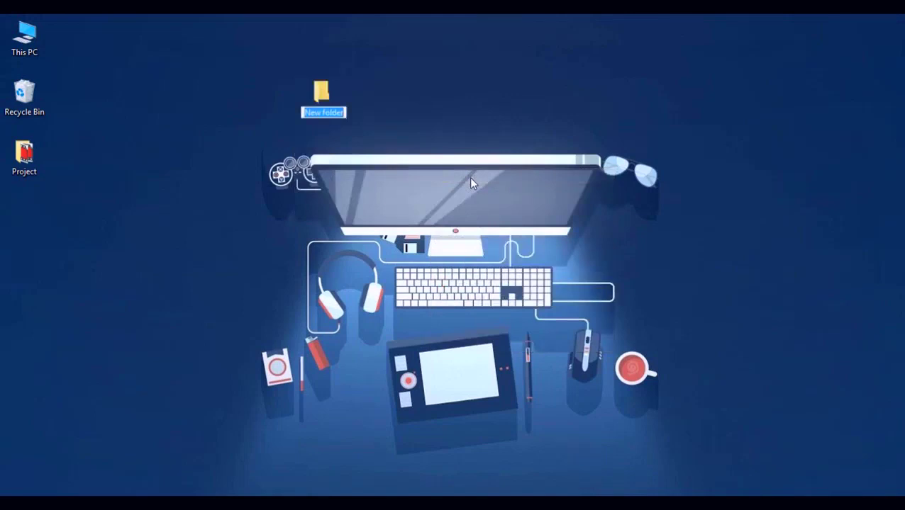
{"action": "type", "text": "Vega"}
{"action": "key", "text": "Return"}
{"action": "type", "text": "s Pro 15"}
{"action": "key", "text": "Return"}
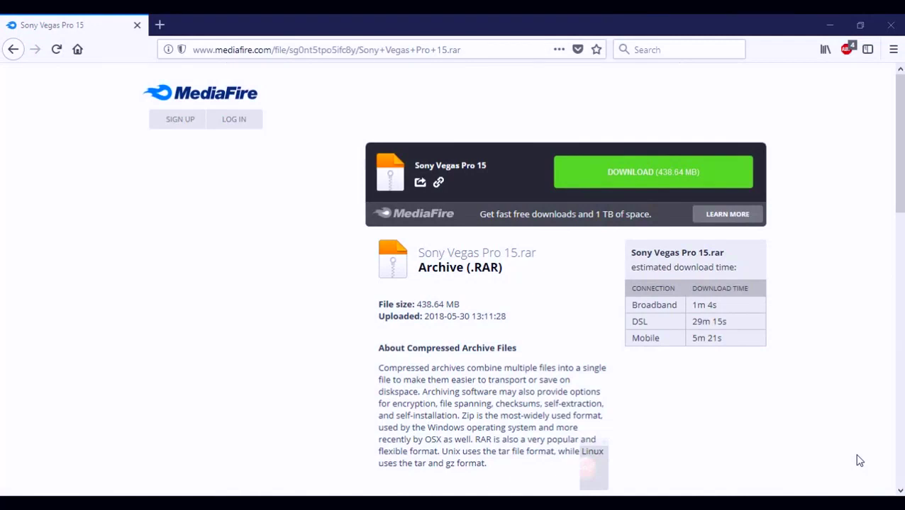
Download the 439 MB Sony Vegas Pro 15.rar from MediaFire into Desktop\Vegas Pro 15
{"action": "left_click", "coordinate": [643, 187]}
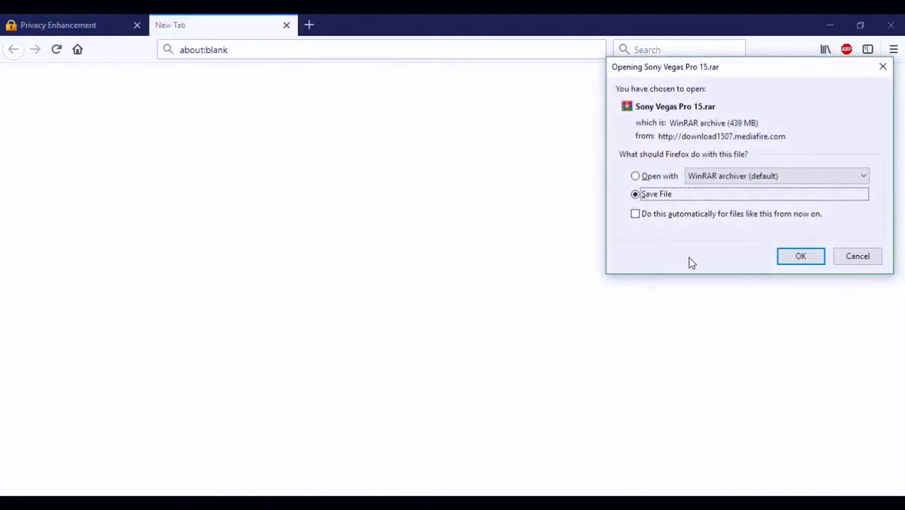
{"action": "left_click", "coordinate": [817, 258]}
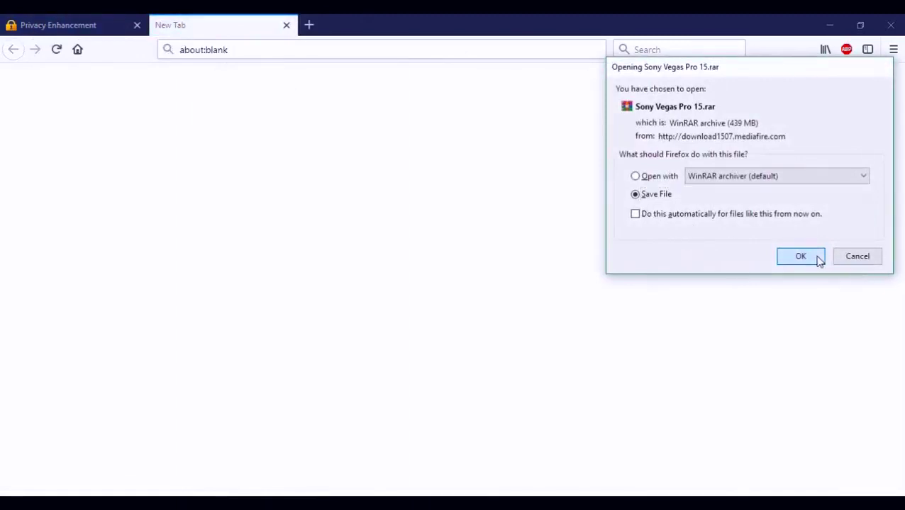
{"action": "scroll", "coordinate": [107, 190], "scroll_direction": "up", "scroll_amount": 3}
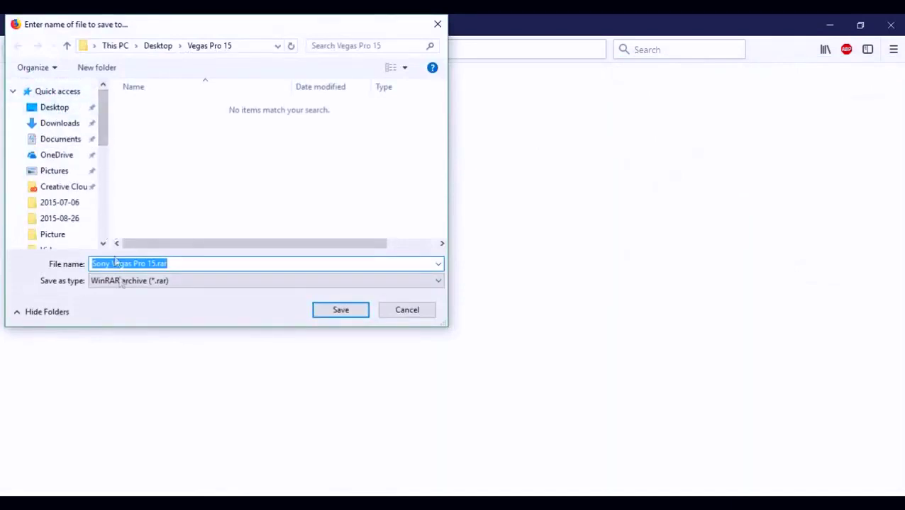
{"action": "left_click", "coordinate": [50, 107]}
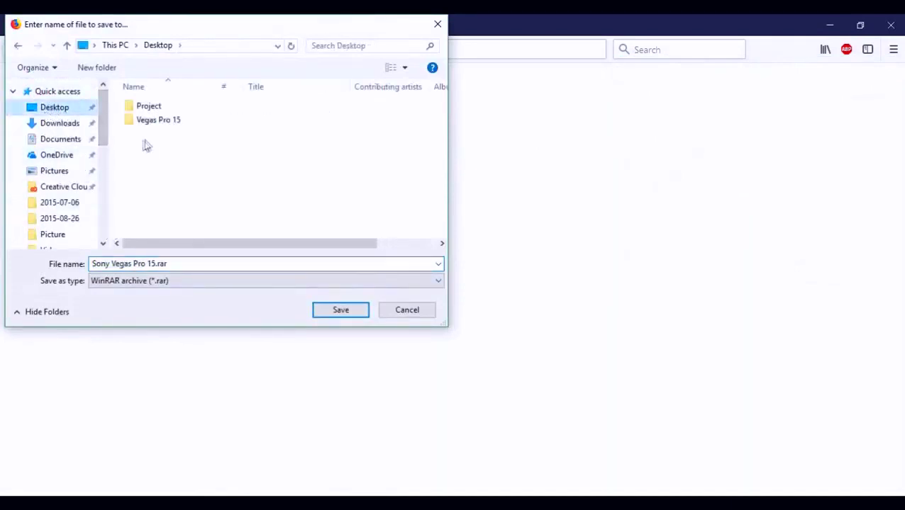
{"action": "left_click", "coordinate": [156, 121]}
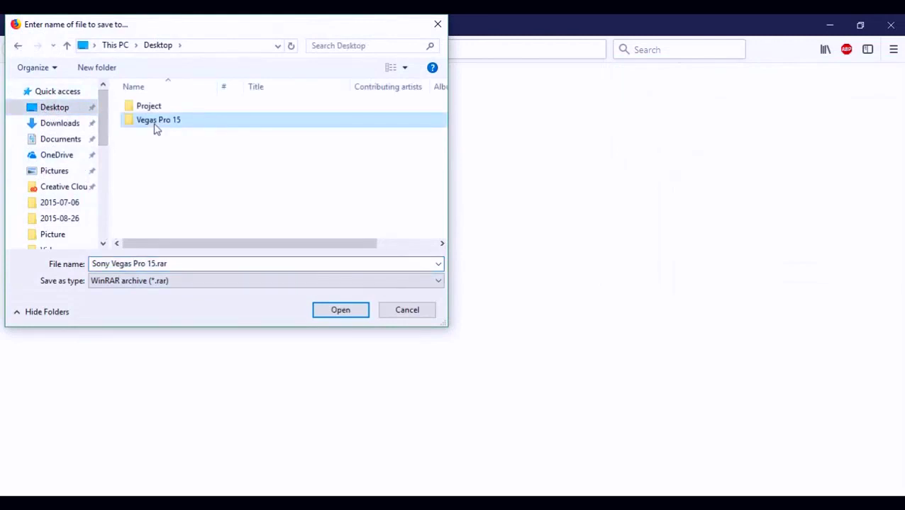
{"action": "double_click", "coordinate": [156, 124]}
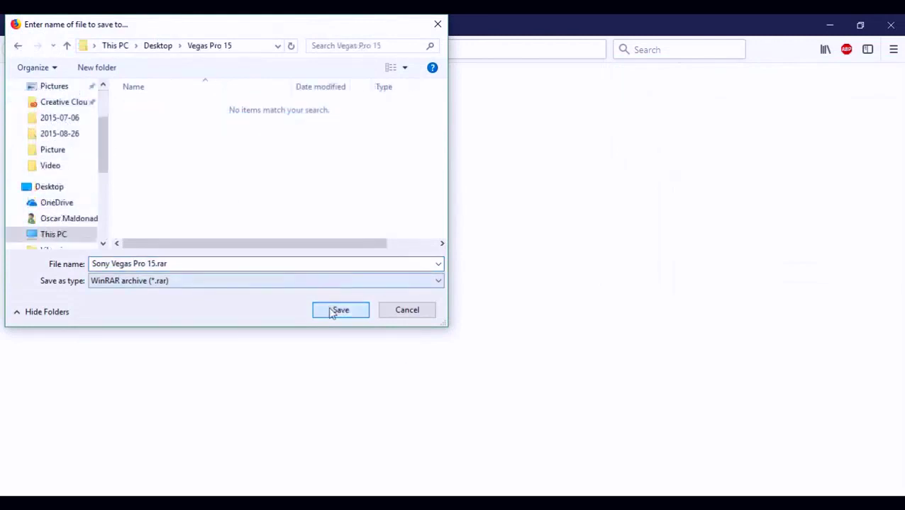
{"action": "left_click", "coordinate": [333, 312]}
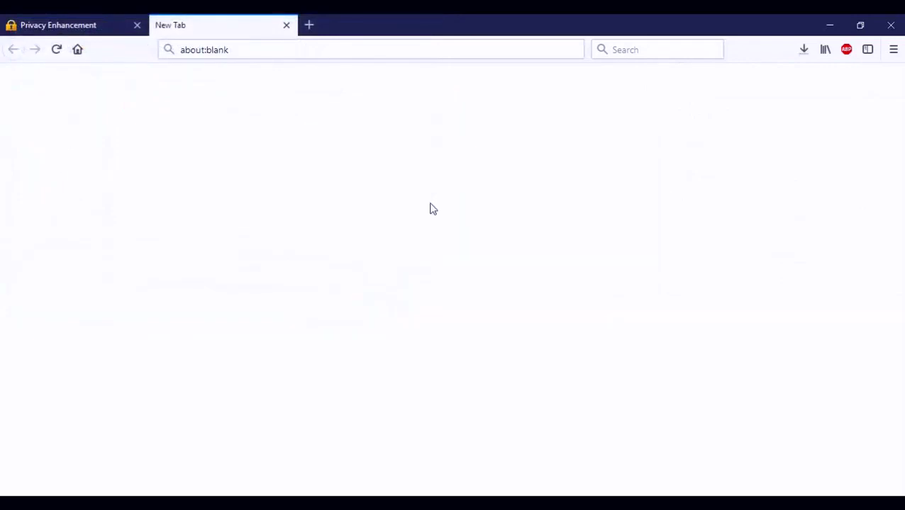
Extract Sony Vegas Pro 15.rar into the Vegas Pro 15 desktop folder using Extract Here
{"action": "key", "text": "super+d"}
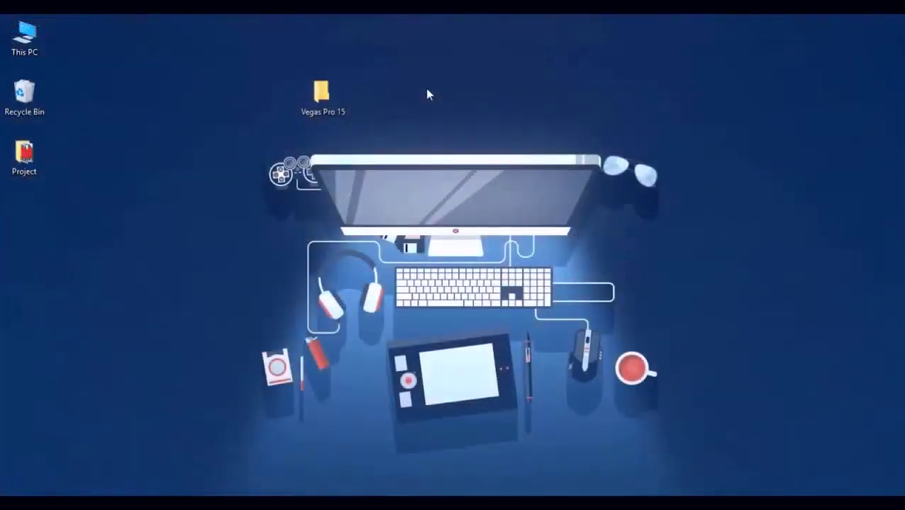
{"action": "double_click", "coordinate": [342, 87]}
{"action": "left_click", "coordinate": [327, 195]}
{"action": "left_click", "coordinate": [356, 213]}
{"action": "left_click", "coordinate": [348, 193]}
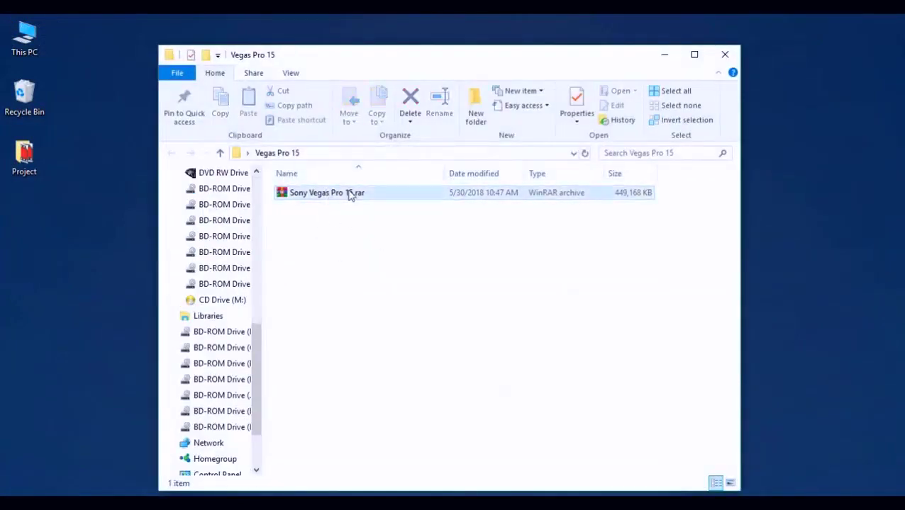
{"action": "right_click", "coordinate": [348, 193]}
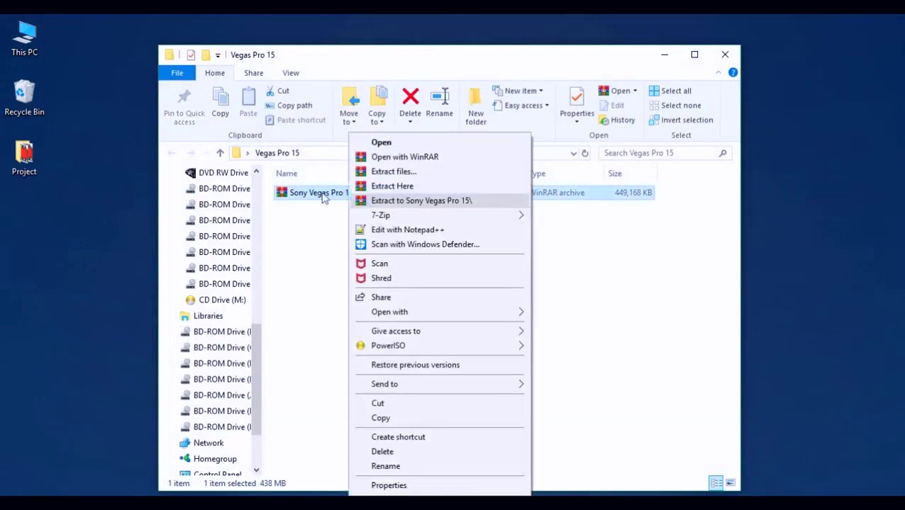
{"action": "left_click", "coordinate": [393, 186]}
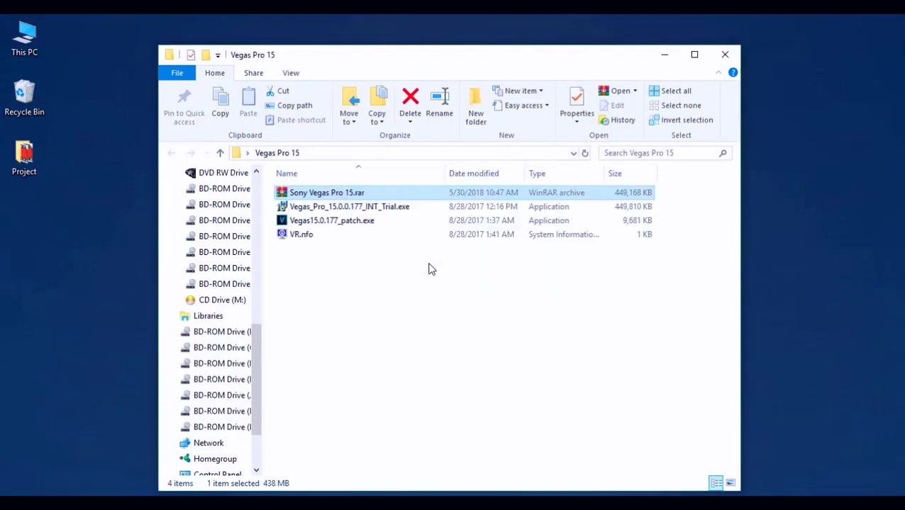
{"action": "left_click", "coordinate": [391, 210]}
Launch the VEGAS Pro trial installer, keep English and accept the licence agreement
{"action": "double_click", "coordinate": [391, 210]}
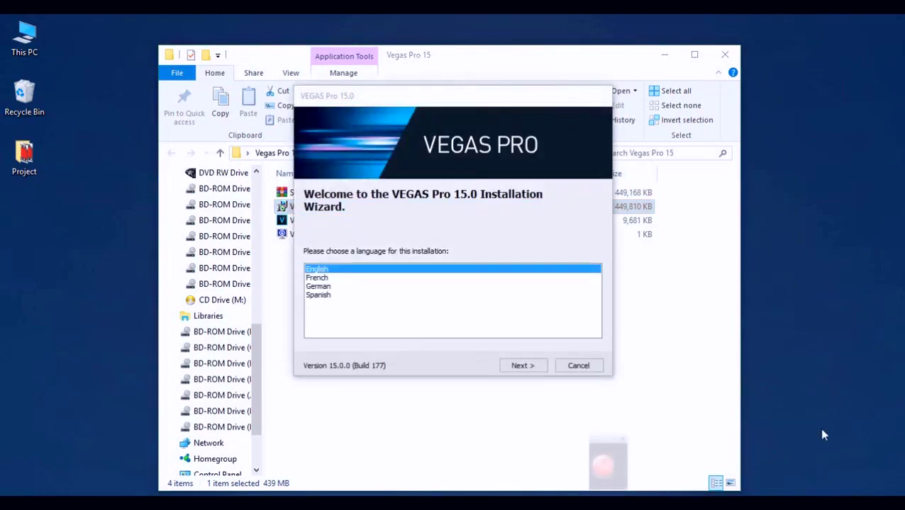
{"action": "left_click", "coordinate": [521, 366]}
{"action": "left_click", "coordinate": [351, 320]}
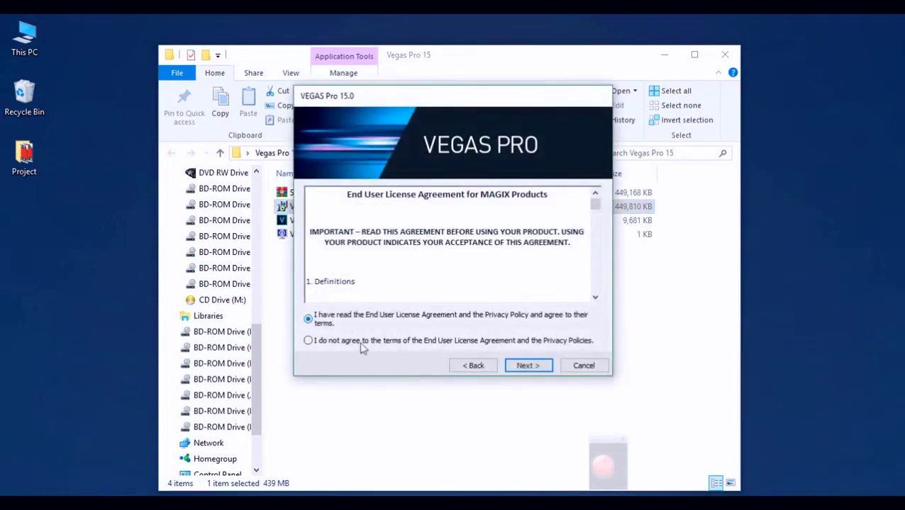
{"action": "left_click", "coordinate": [528, 366]}
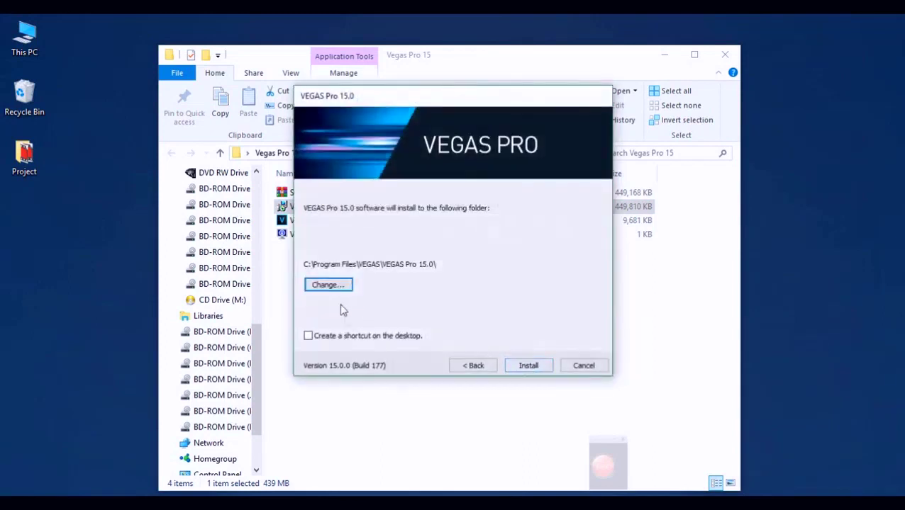
Enable the desktop shortcut, install to the default folder and close the finished wizard
{"action": "left_click", "coordinate": [362, 340]}
{"action": "left_click", "coordinate": [362, 341]}
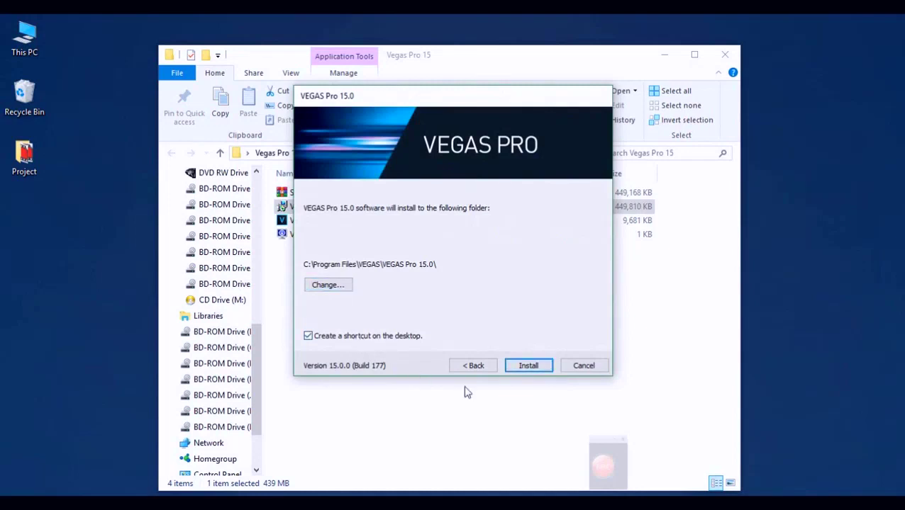
{"action": "left_click", "coordinate": [529, 366]}
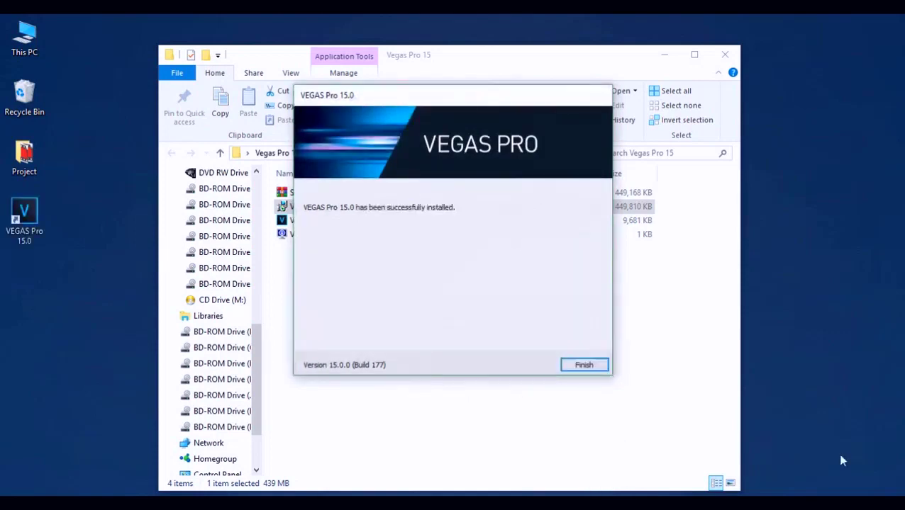
{"action": "left_click", "coordinate": [583, 368]}
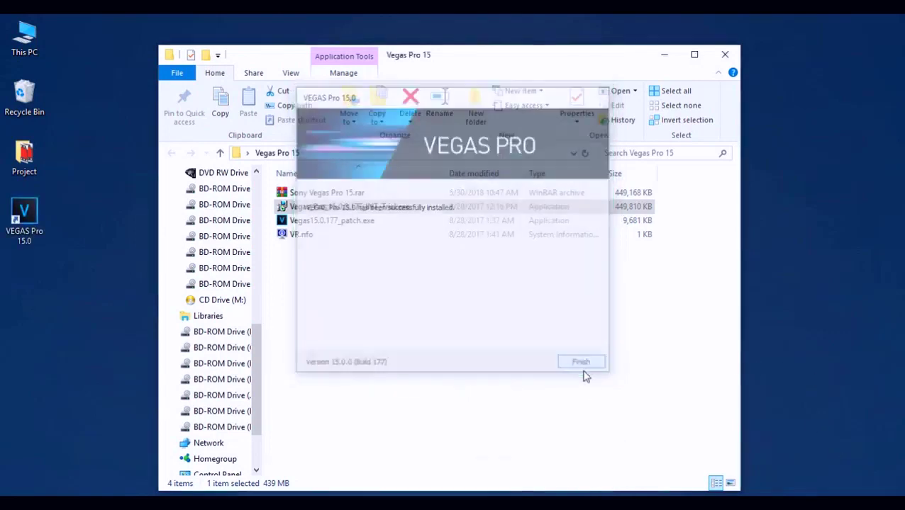
{"action": "left_click", "coordinate": [496, 348]}
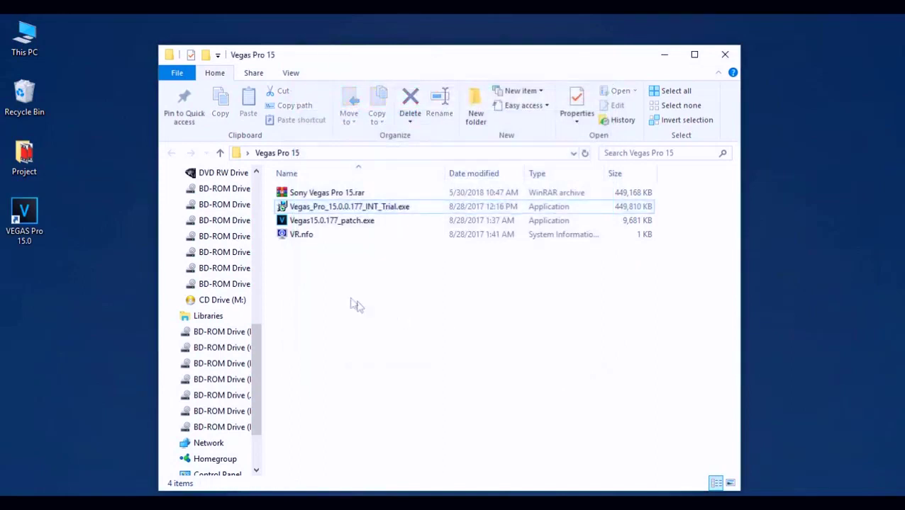
Run Vegas15.0.177_patch.exe on C:\Program Files\VEGAS\VEGAS Pro 15.0, then close it
{"action": "double_click", "coordinate": [334, 222]}
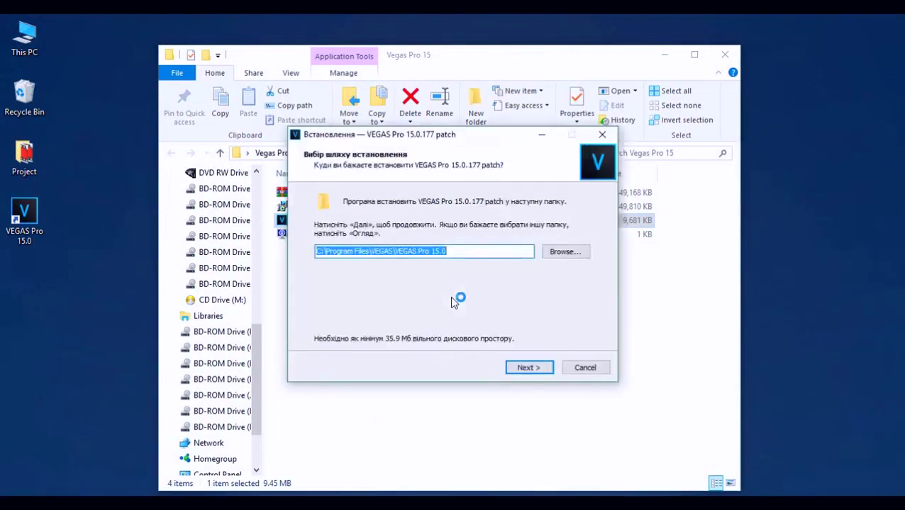
{"action": "left_click", "coordinate": [526, 368]}
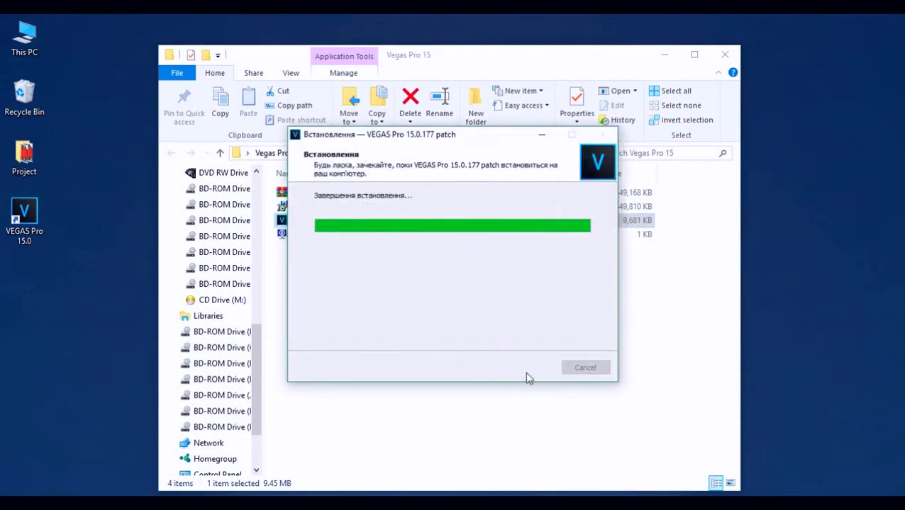
{"action": "left_click", "coordinate": [527, 371]}
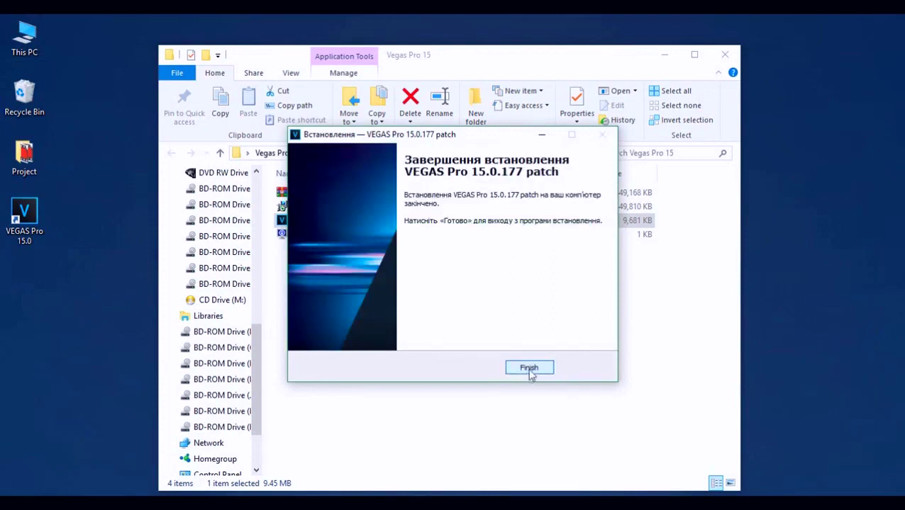
{"action": "left_click", "coordinate": [314, 286]}
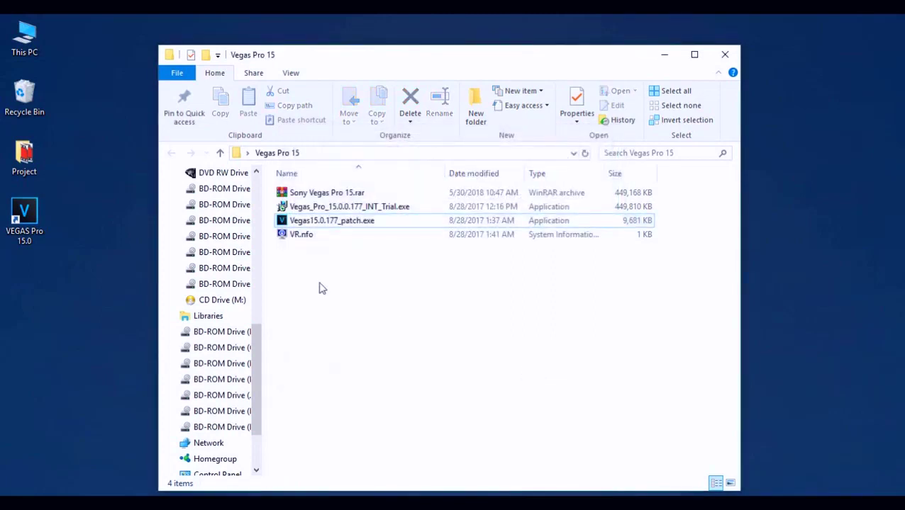
Launch VEGAS Pro 15.0 from the desktop shortcut and check Help > About showing Build 177
{"action": "left_click", "coordinate": [39, 220]}
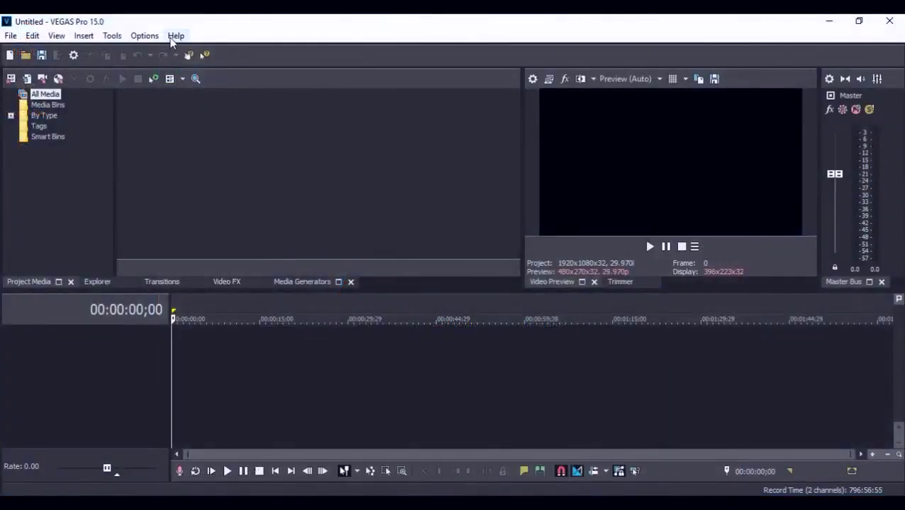
{"action": "left_click", "coordinate": [174, 35]}
{"action": "left_click", "coordinate": [247, 151]}
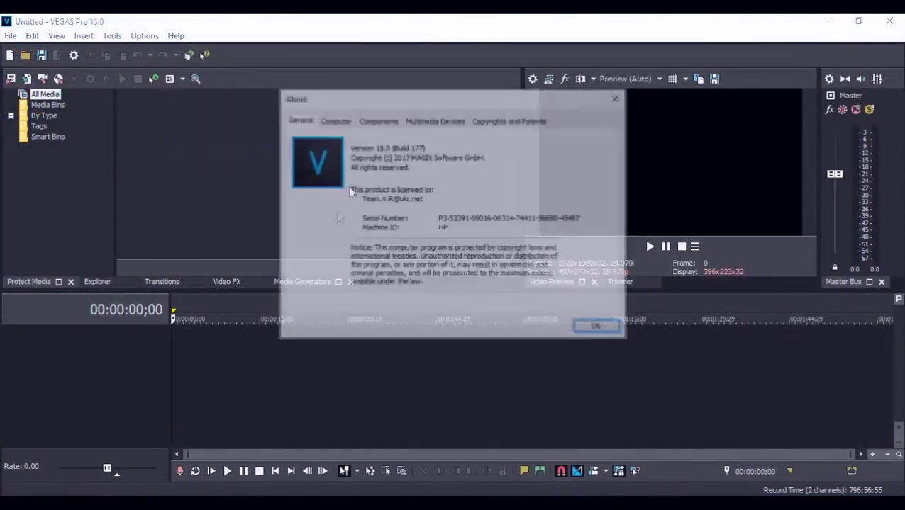
{"action": "mouse_move", "coordinate": [422, 200]}
{"action": "left_mouse_down"}
{"action": "mouse_move", "coordinate": [361, 200]}
{"action": "mouse_move", "coordinate": [410, 211]}
{"action": "left_mouse_up"}
{"action": "left_click", "coordinate": [402, 207]}
{"action": "left_click", "coordinate": [599, 328]}
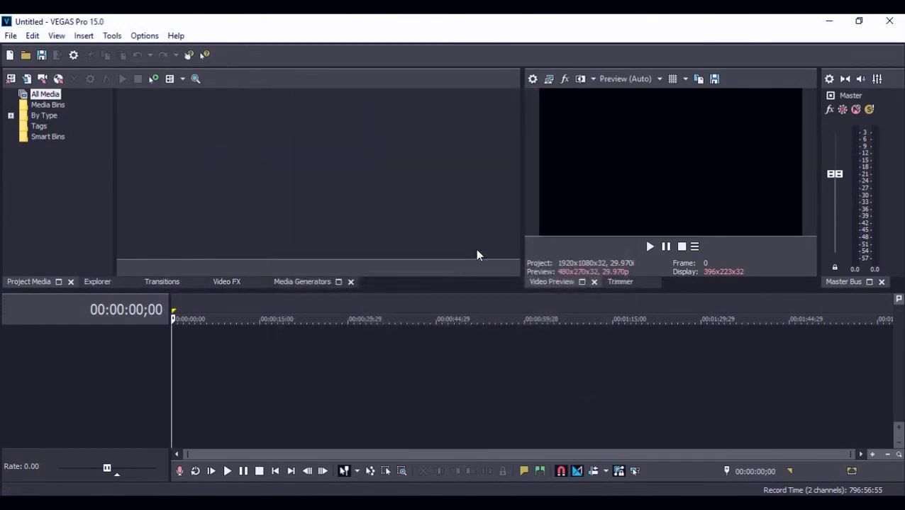